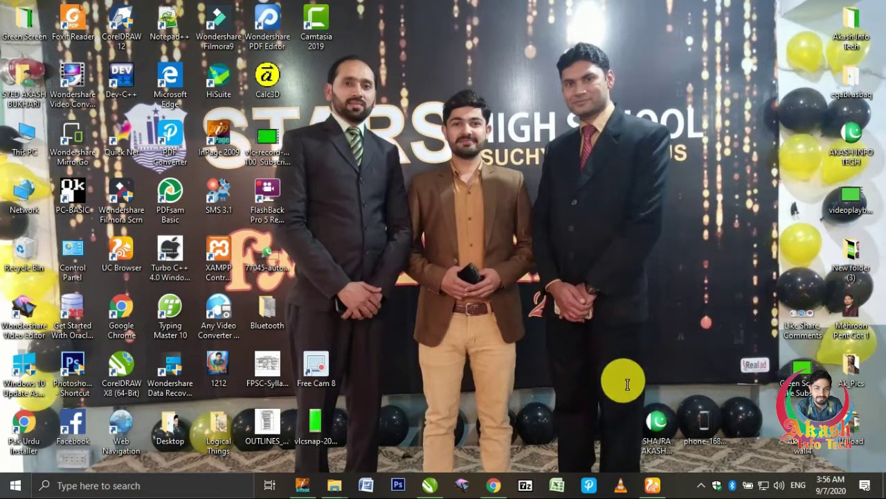
Switch to Chrome and search Google for "pakistani flag cdr file free download"
left_click(500, 487)
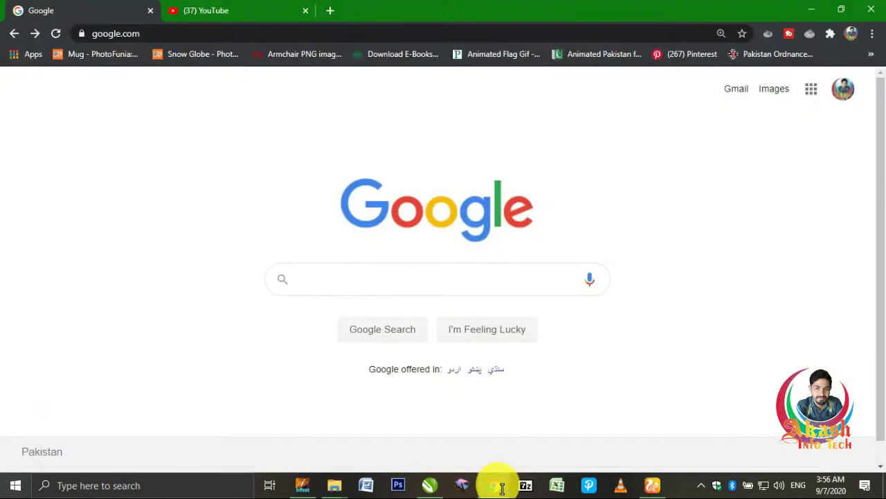
left_click(420, 279)
left_click(420, 279)
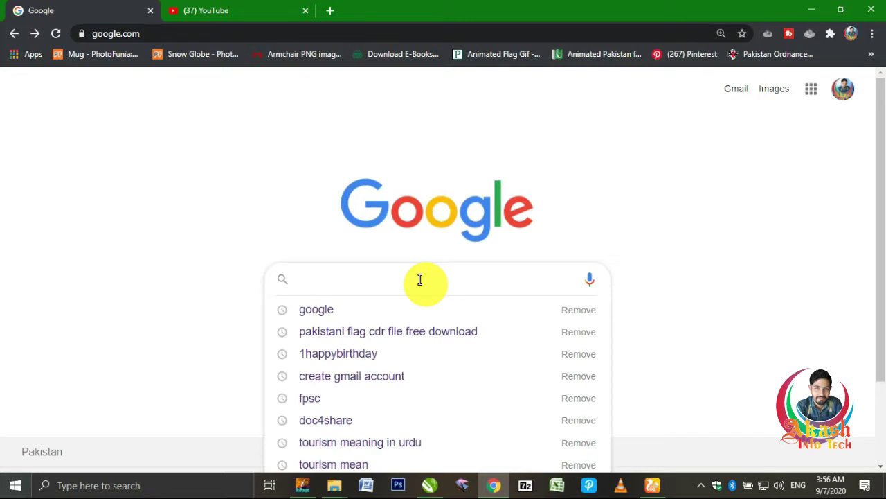
type("paki")
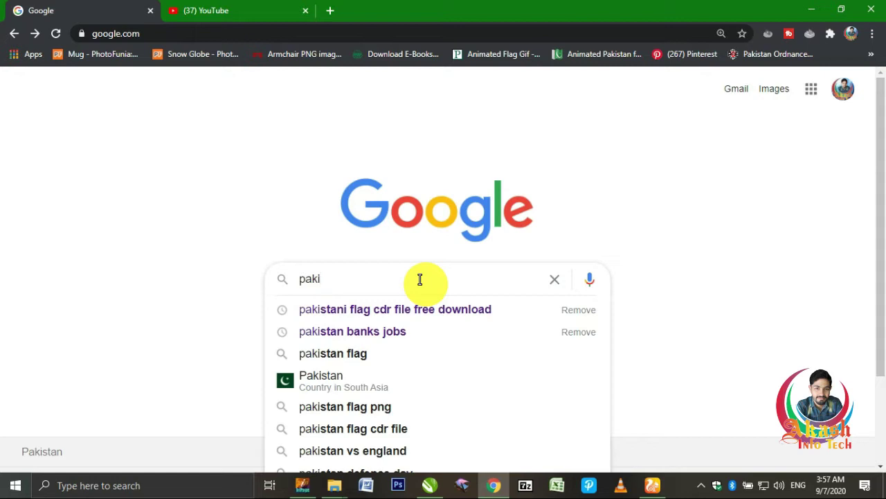
key("Down")
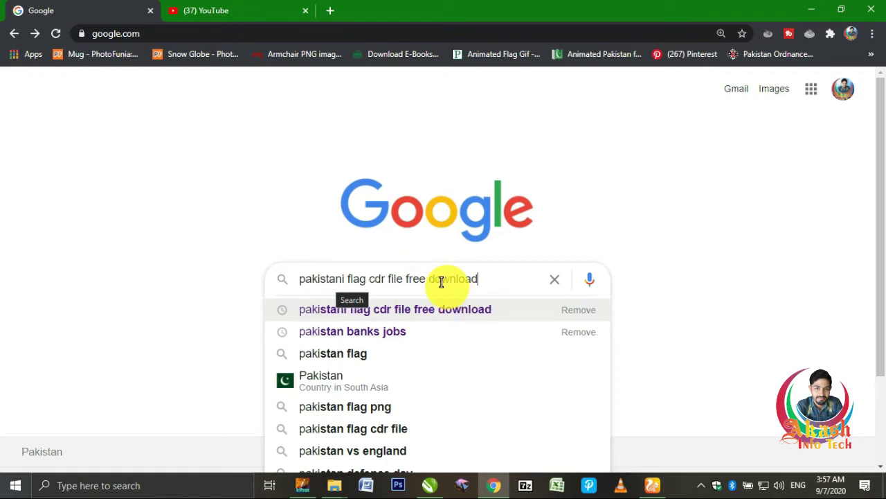
key("Return")
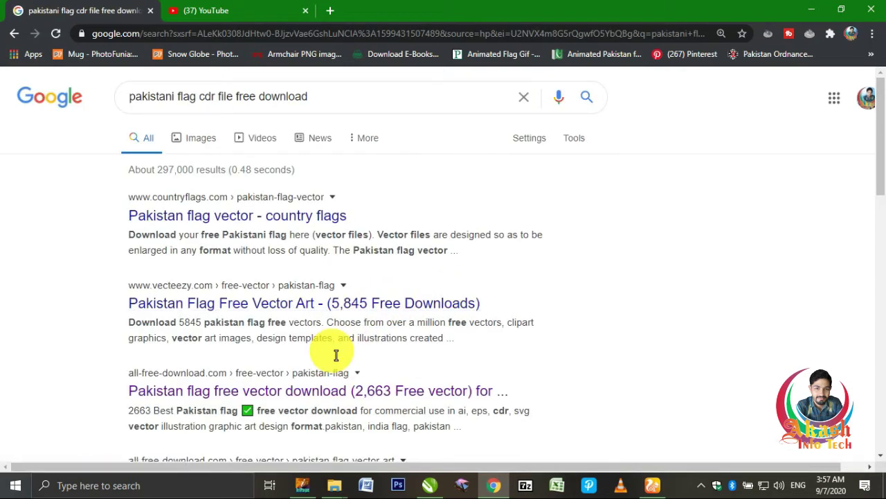
Open the all-free-download.com Pakistan flag free vector result and look over its vector previews
scroll(332, 352, "down", 1)
left_click(170, 352)
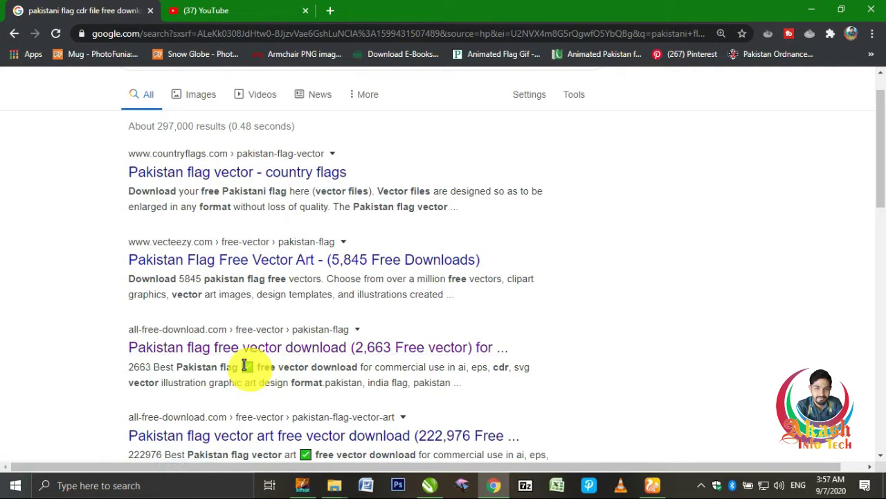
scroll(253, 360, "down", 1)
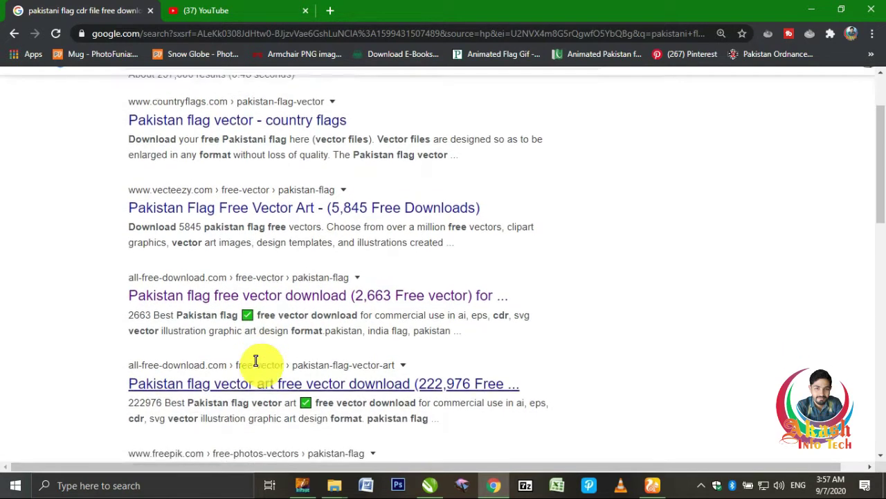
left_click(319, 277)
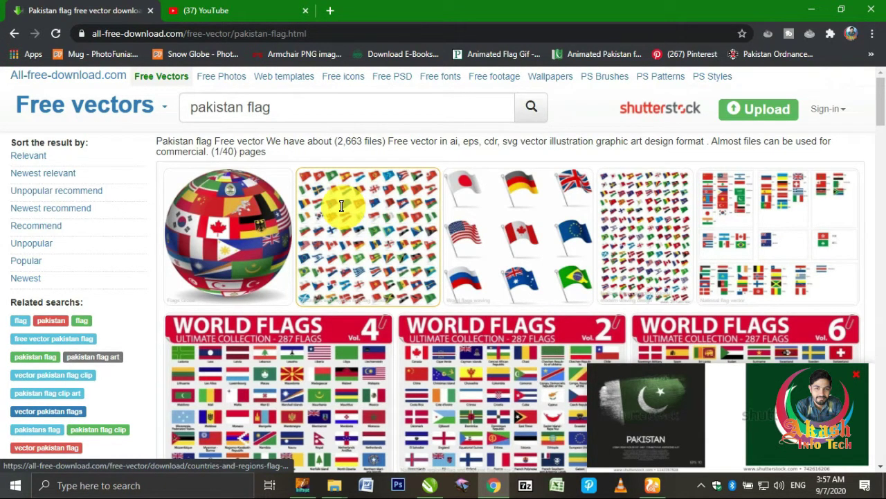
scroll(339, 200, "down", 3)
scroll(340, 198, "up", 3)
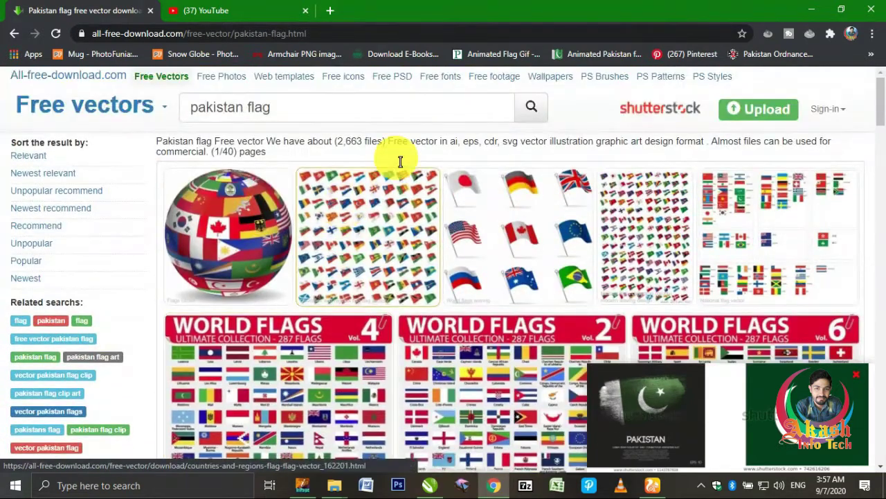
Search the site's free vectors for "books" and look over the previews
left_click(316, 112)
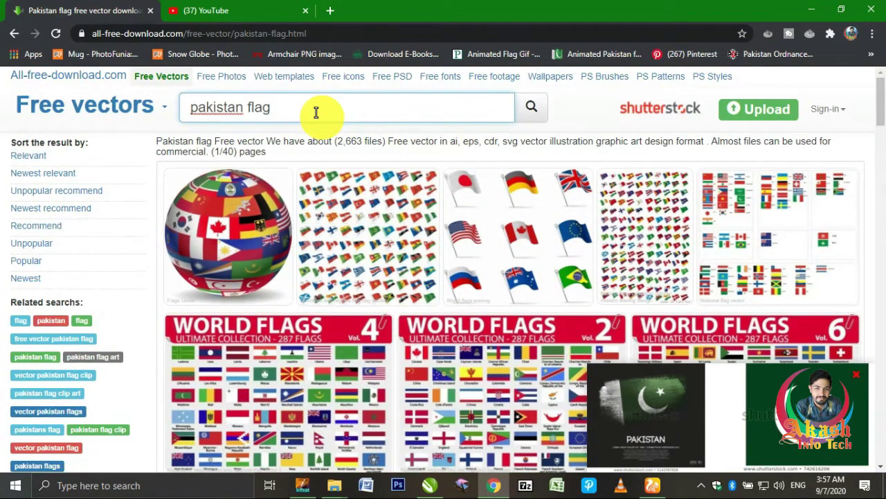
left_click_drag(316, 112, 158, 109)
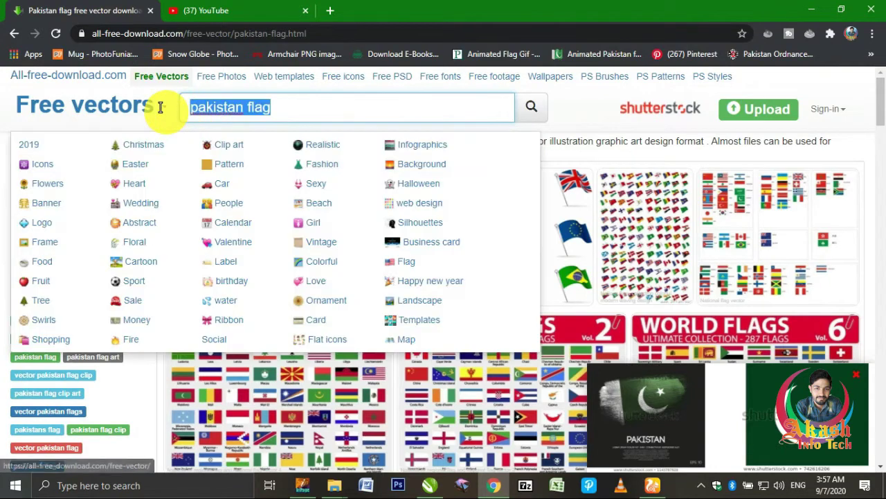
type("books")
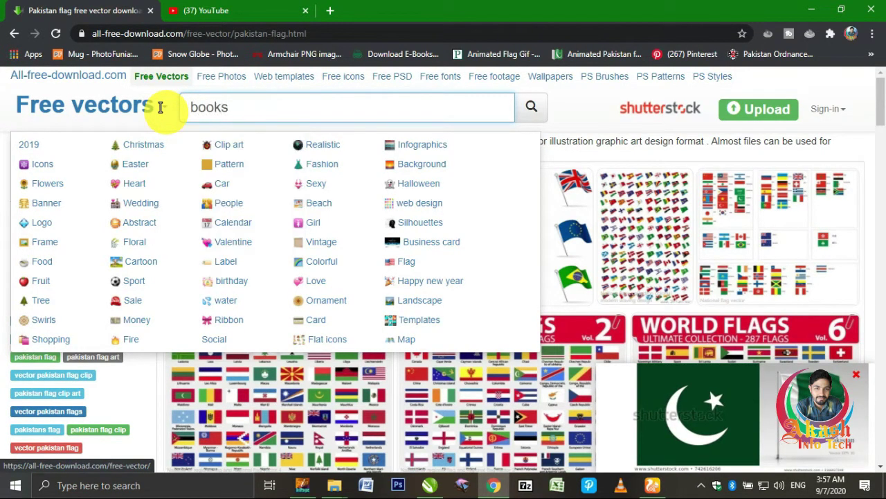
key("Return")
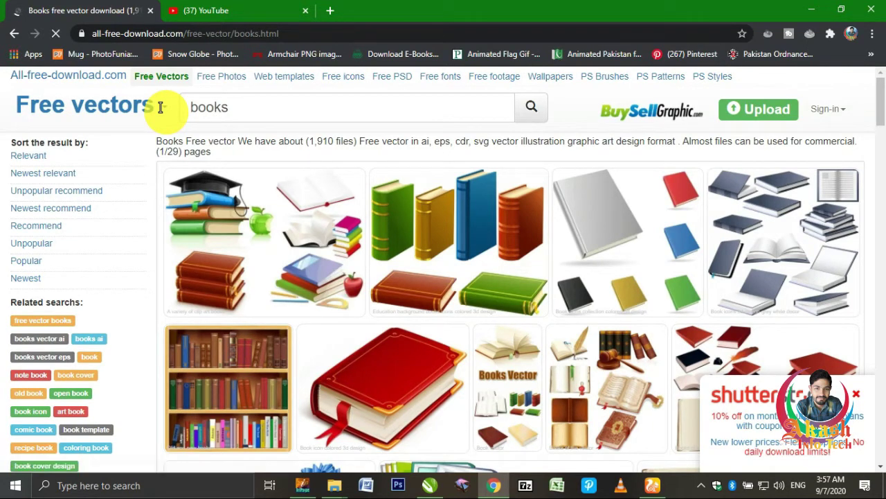
scroll(160, 107, "down", 6)
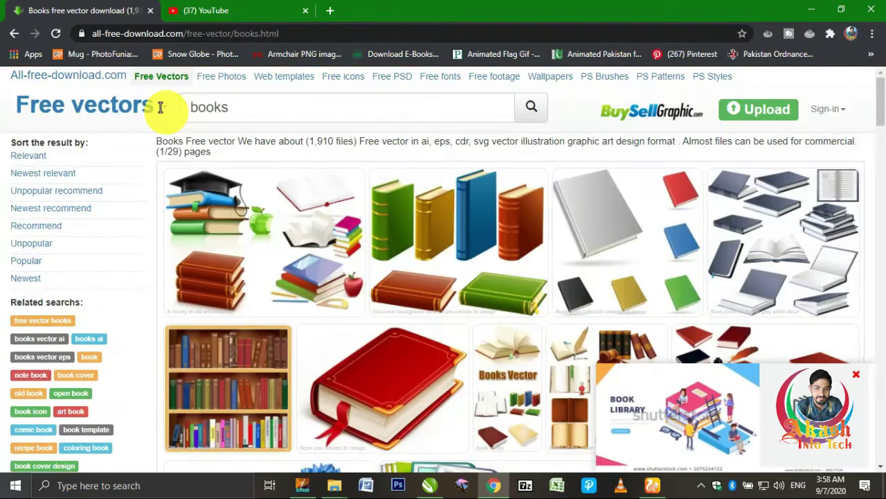
left_click_drag(234, 109, 172, 108)
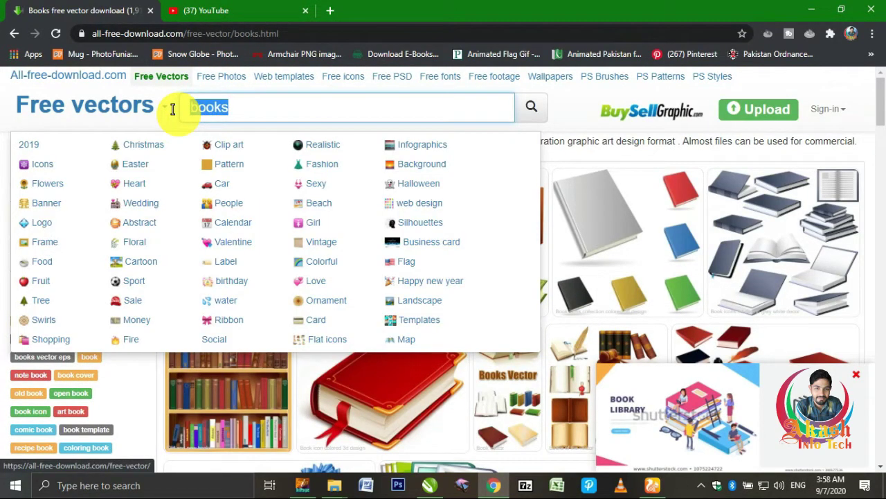
type("fleces")
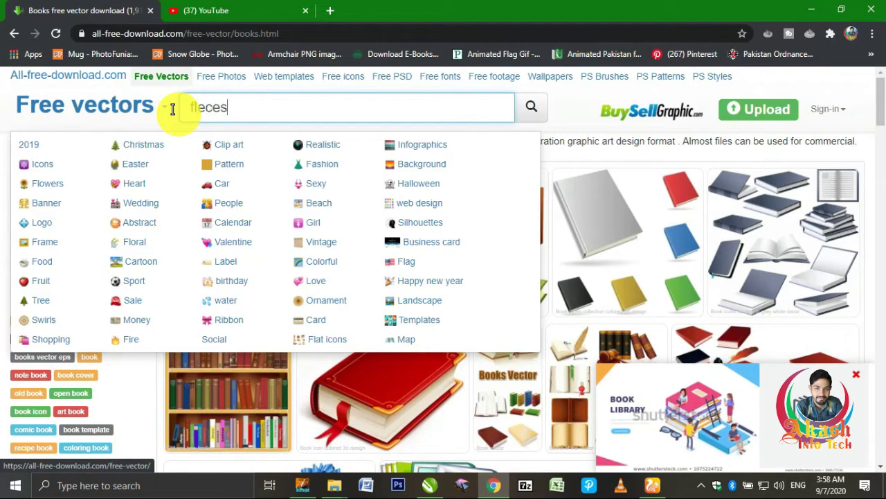
key("BackSpace")
key("BackSpace")
key("BackSpace")
key("BackSpace")
key("BackSpace")
key("BackSpace")
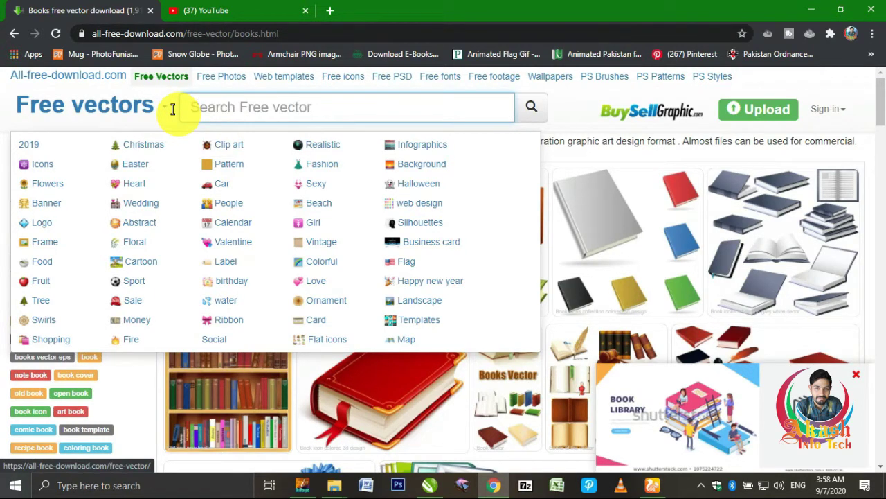
Search the site's free vectors for "cards" and browse the card design previews
type("cards")
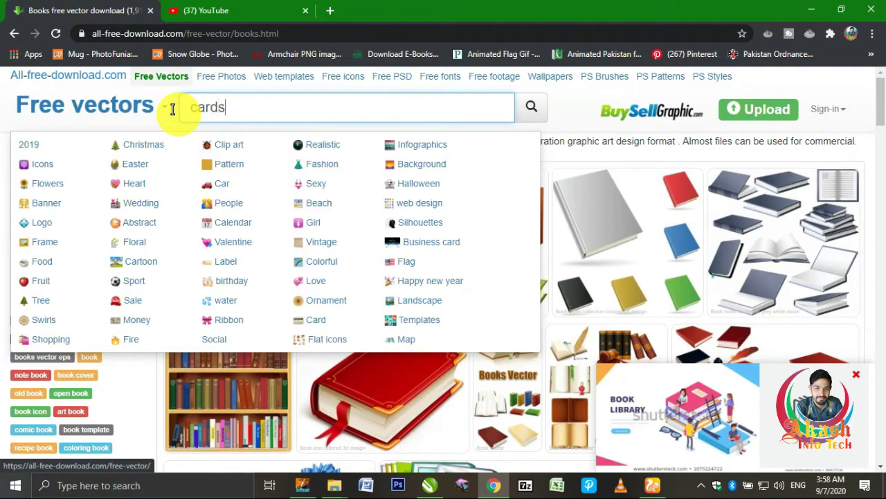
key("Return")
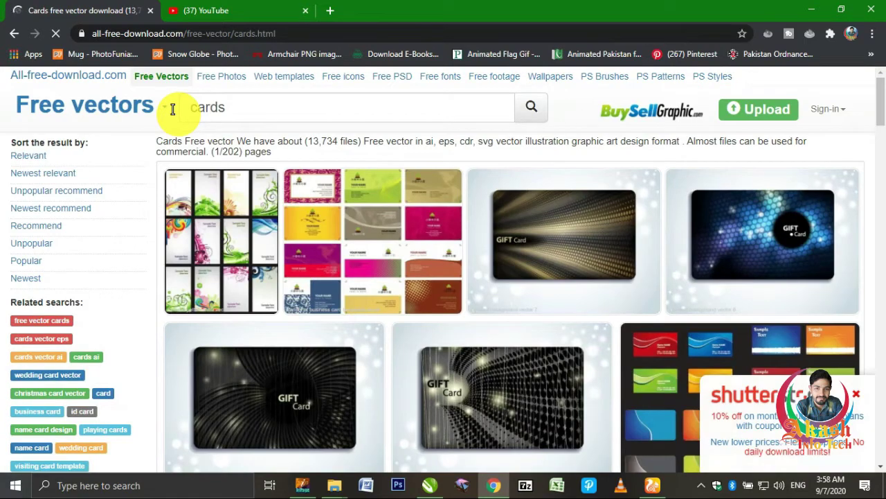
scroll(173, 108, "down", 10)
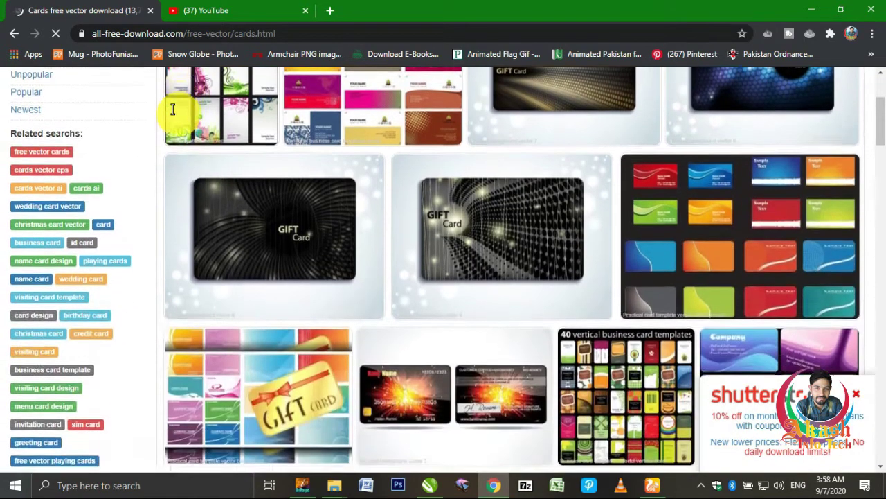
scroll(173, 109, "up", 10)
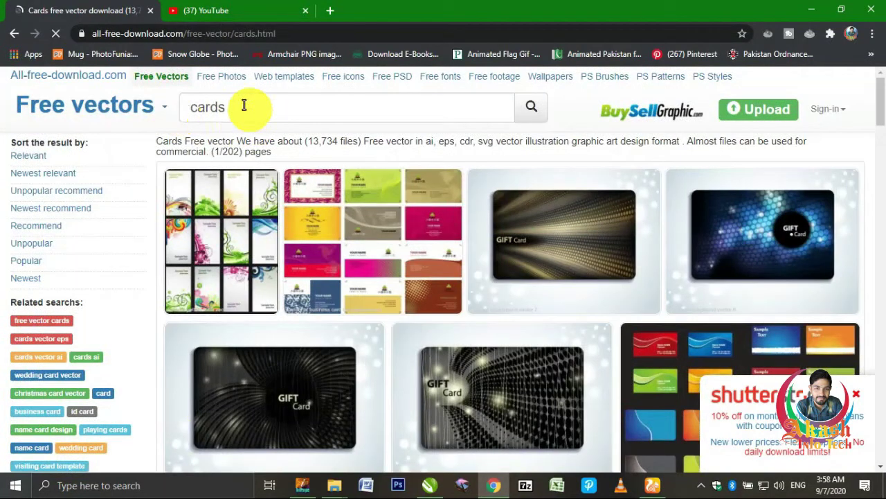
Search the site's free vectors for "logo" and browse the logo collections
left_click_drag(242, 107, 173, 99)
key("BackSpace")
type("logo")
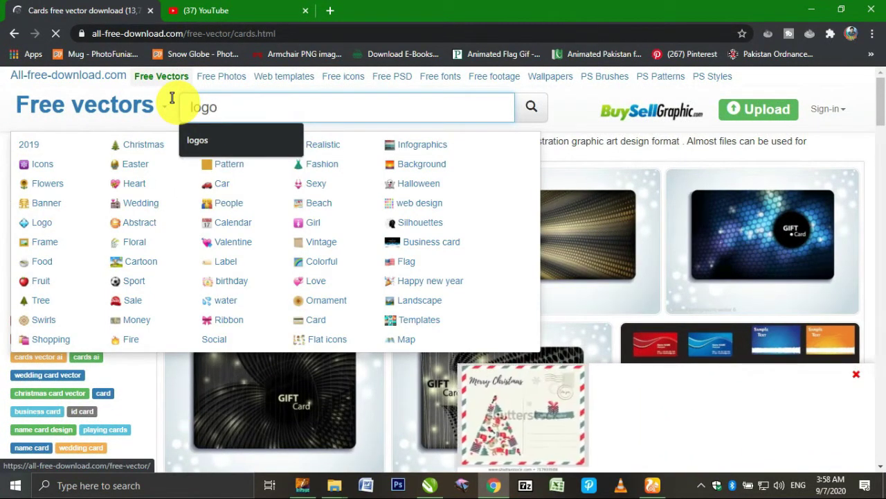
key("Return")
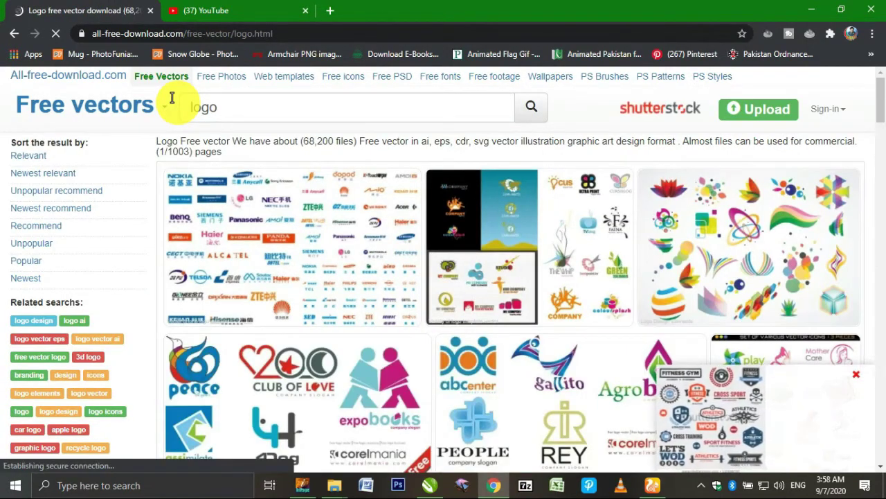
scroll(316, 337, "down", 3)
scroll(315, 336, "down", 10)
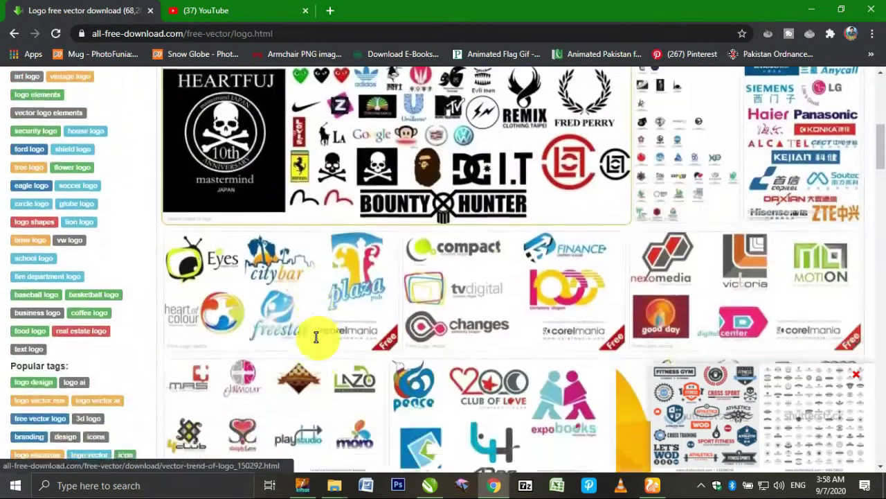
scroll(316, 337, "down", 2)
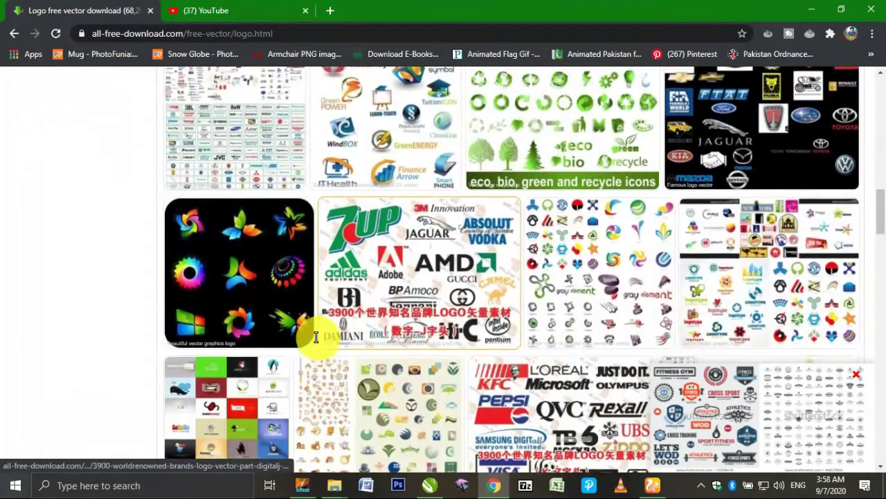
scroll(316, 337, "down", 10)
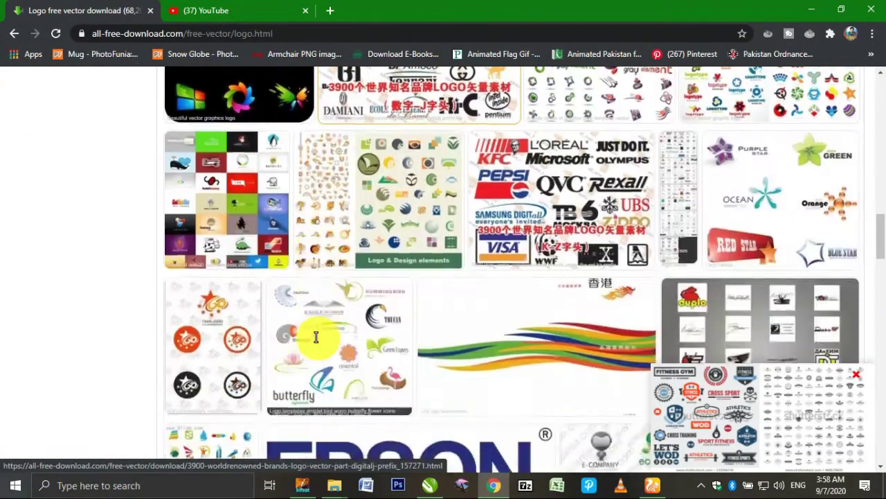
scroll(315, 337, "up", 3)
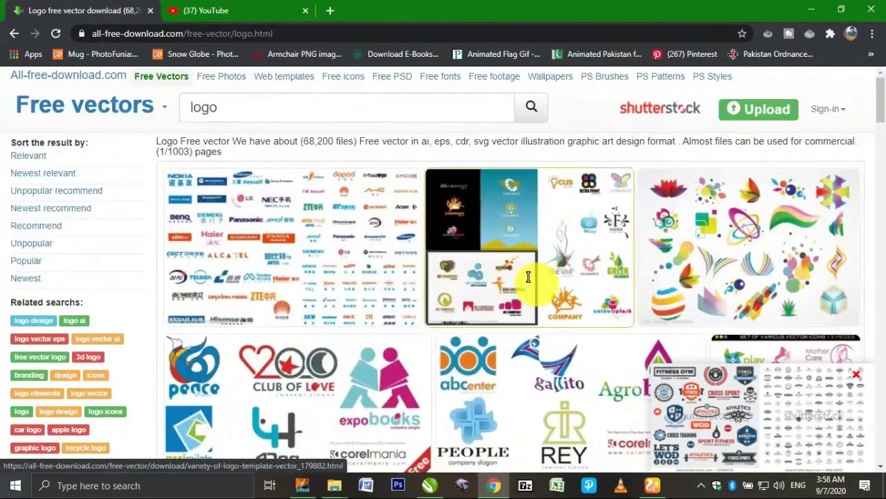
Open the Logo Design Elements vector with the colourful abstract shapes and download its free file
left_click(777, 233)
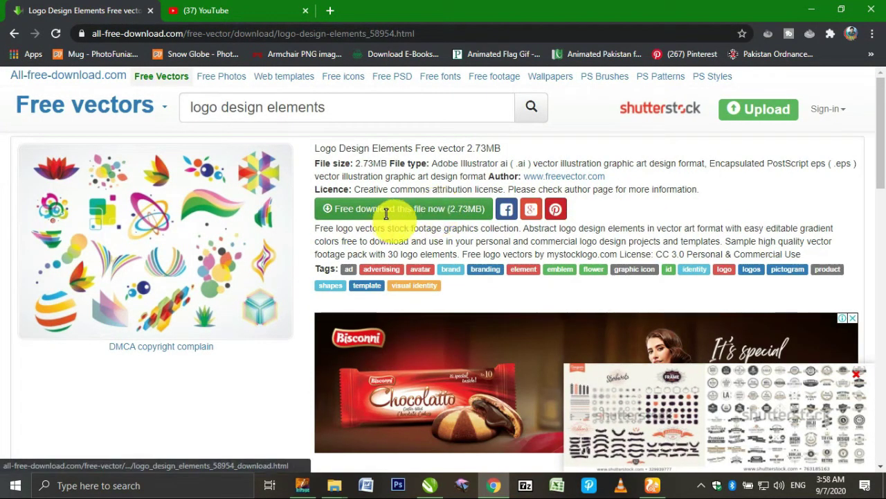
left_click(463, 215)
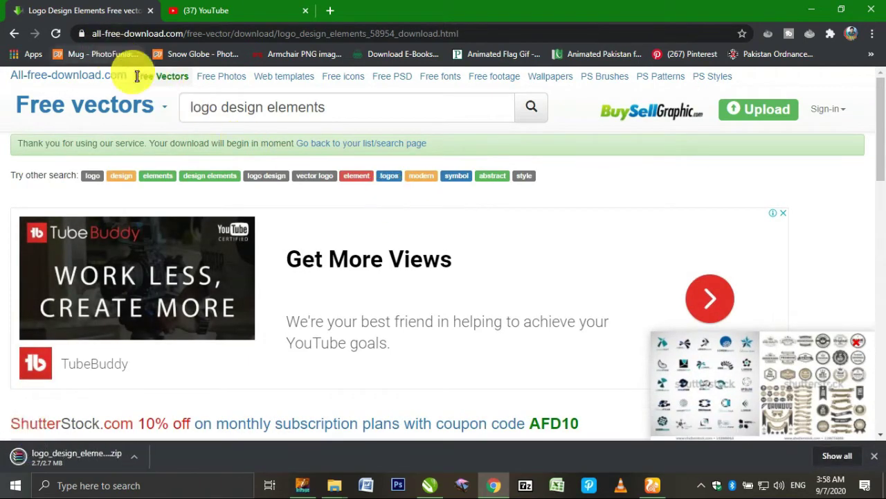
mouse_move(164, 105)
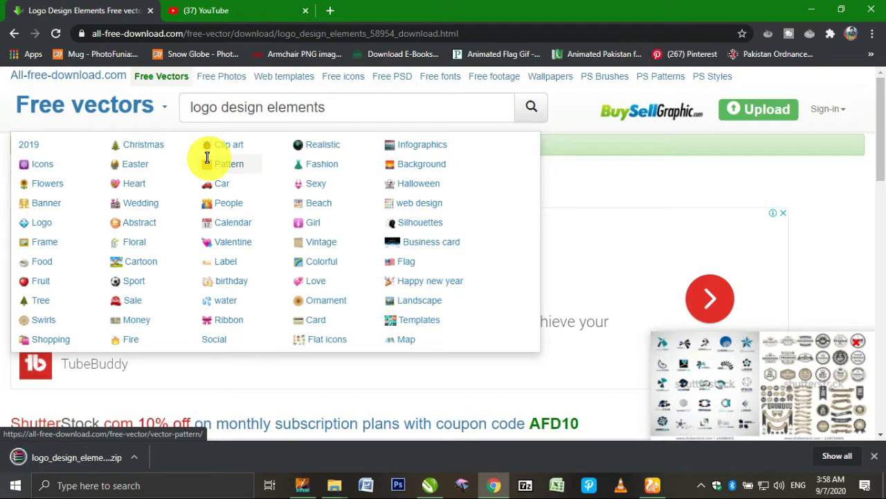
Show the downloaded zip in its folder, open it in WinRAR past the licence reminder, and enter the FreeVector-Logo-Design-Elements folder
left_click(133, 457)
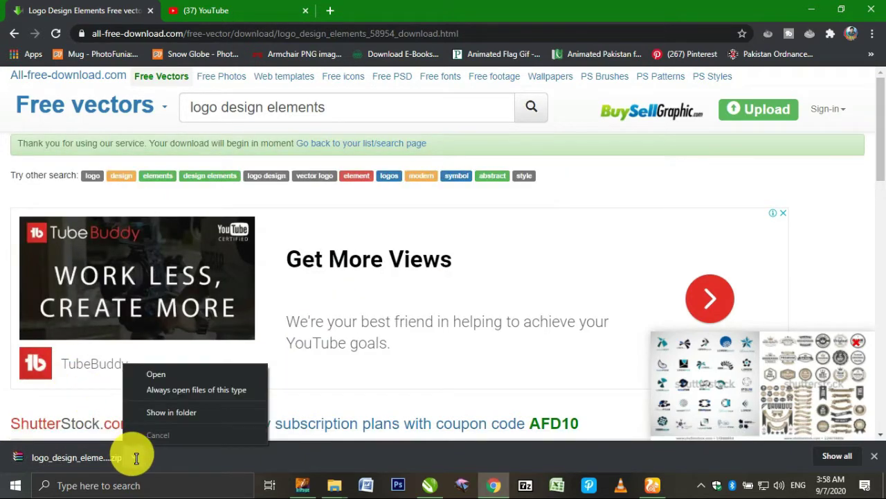
left_click(184, 412)
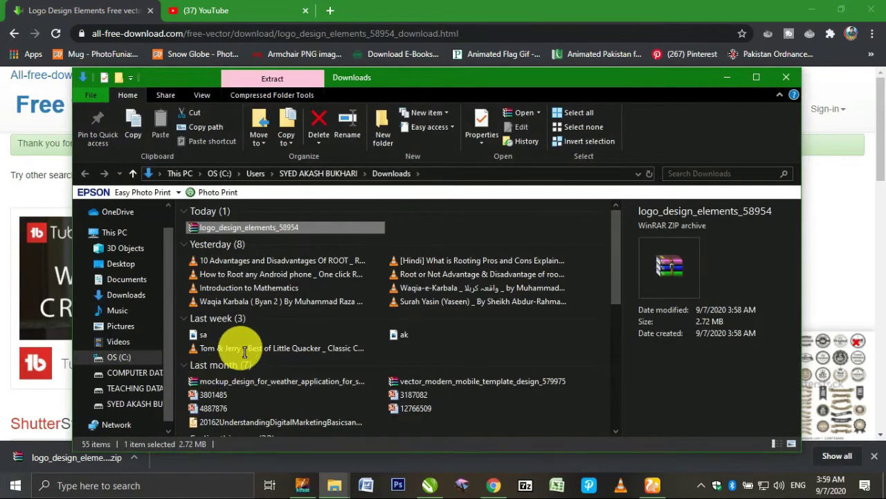
double_click(280, 228)
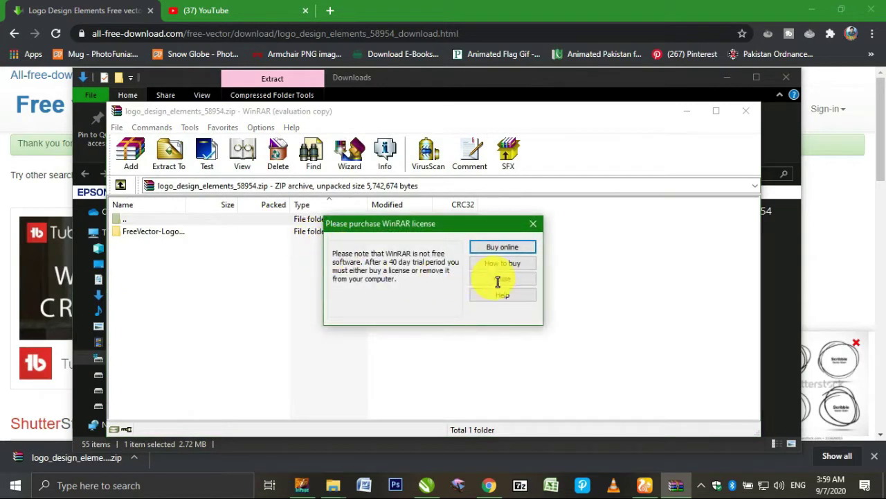
left_click(502, 279)
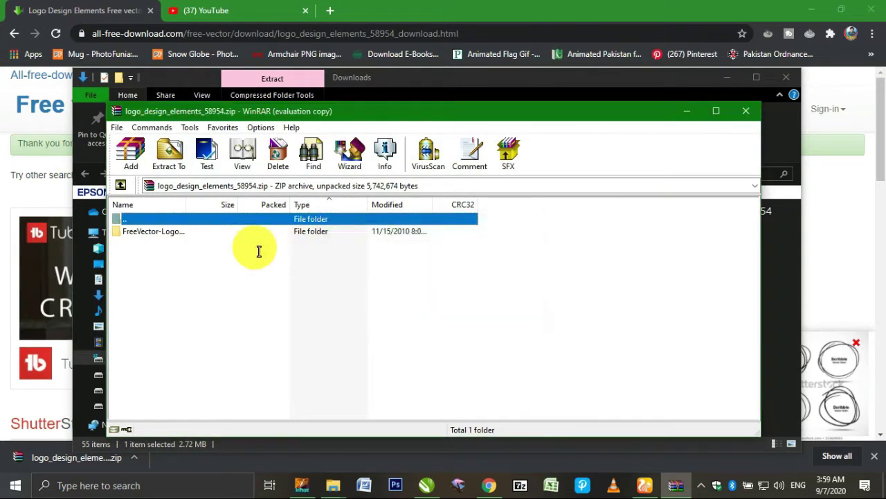
double_click(182, 234)
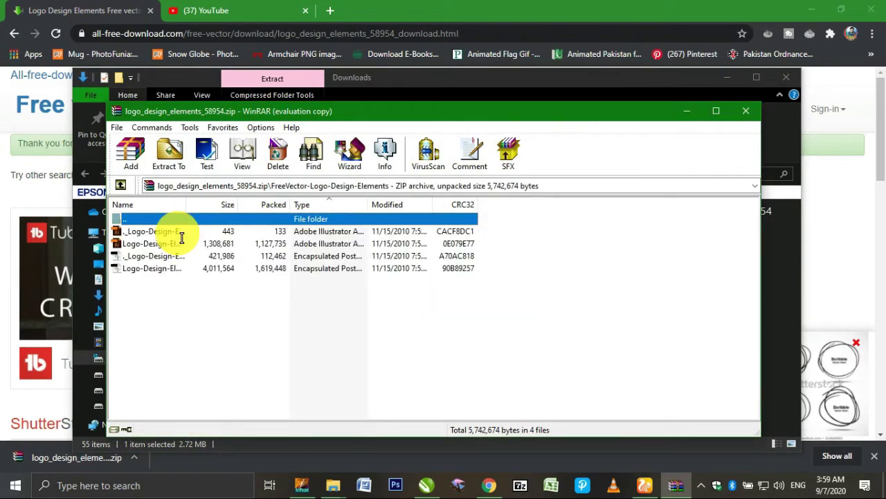
Bring Logo-Design-Elements.ai from the open archive into the blank CorelDRAW document and ungroup the imported artwork
left_click(173, 233)
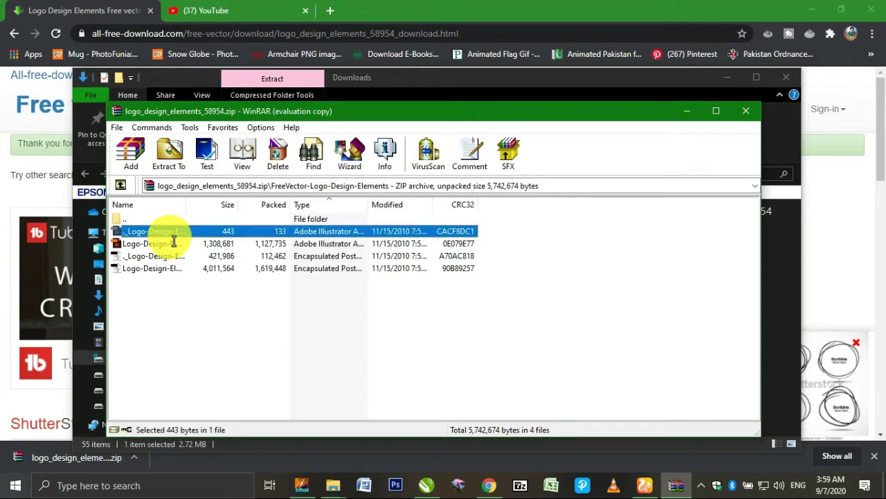
left_click(172, 243)
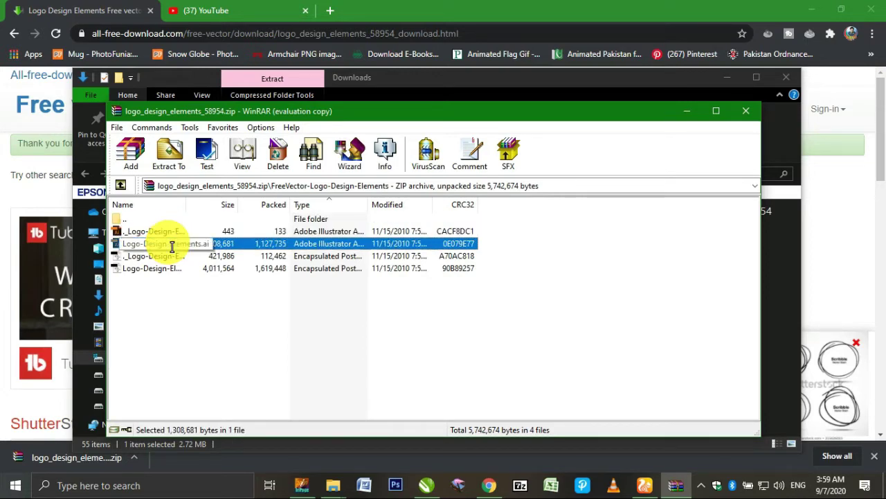
left_click(426, 484)
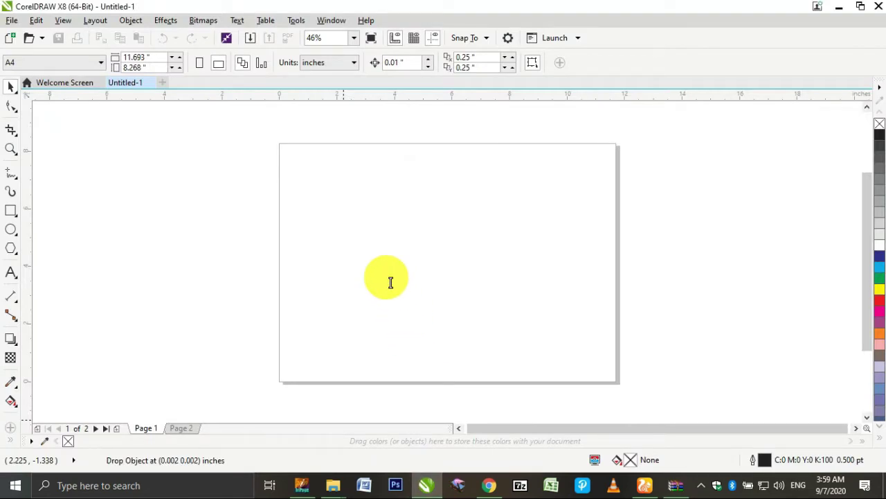
left_click_drag(390, 282, 391, 282)
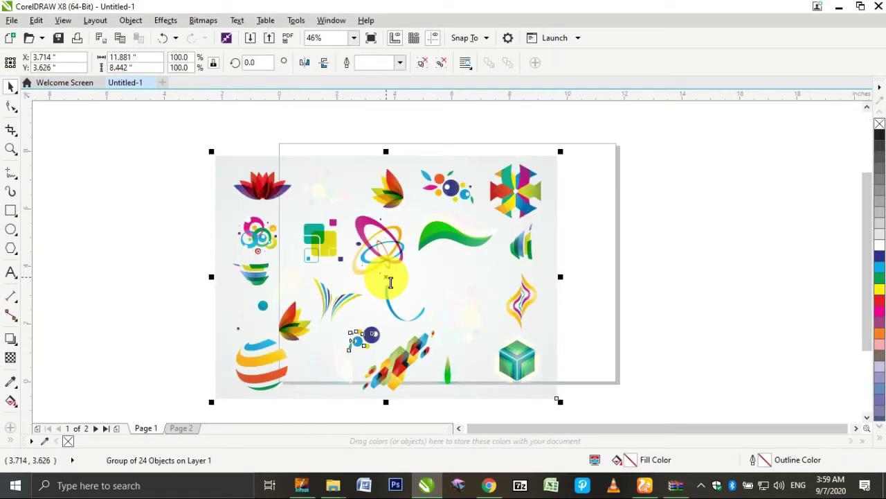
key("ctrl+u")
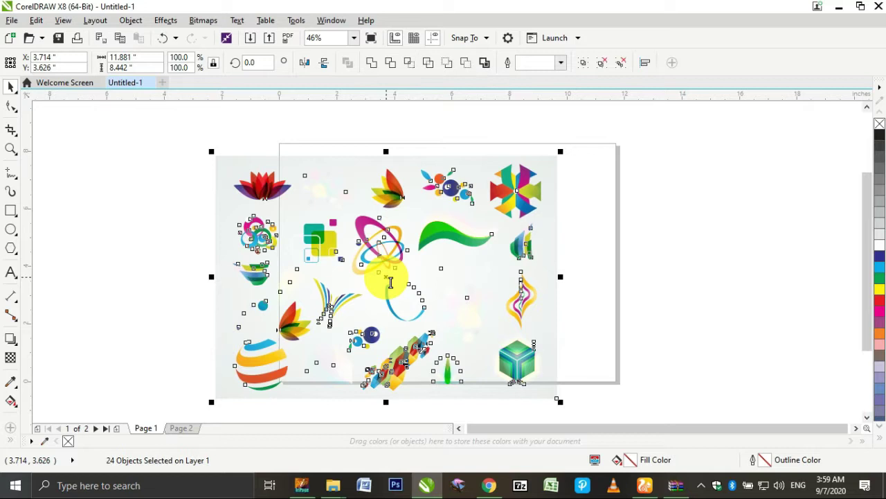
left_click(590, 225)
Move the multicoloured six-armed star off the artwork sheet, enlarge it to about 6.3 by 6.7 inches, and ungroup it one level
left_click_drag(580, 150, 480, 228)
left_click_drag(513, 194, 543, 350)
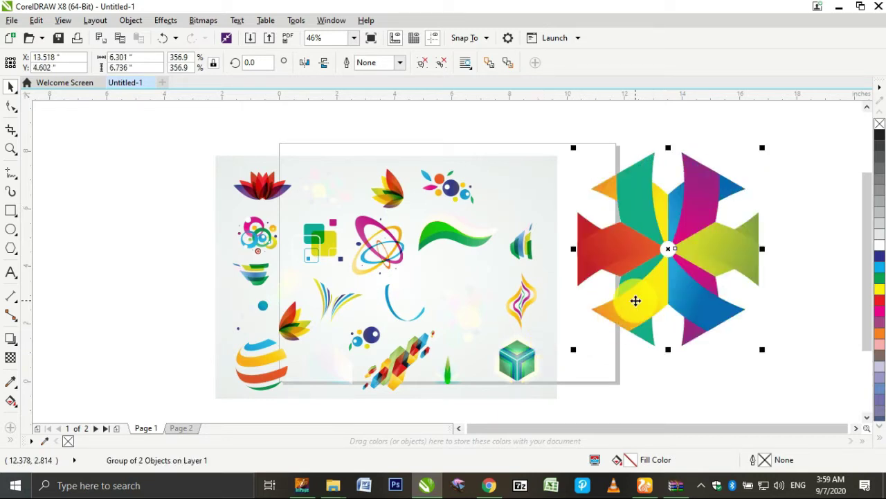
key("ctrl+u")
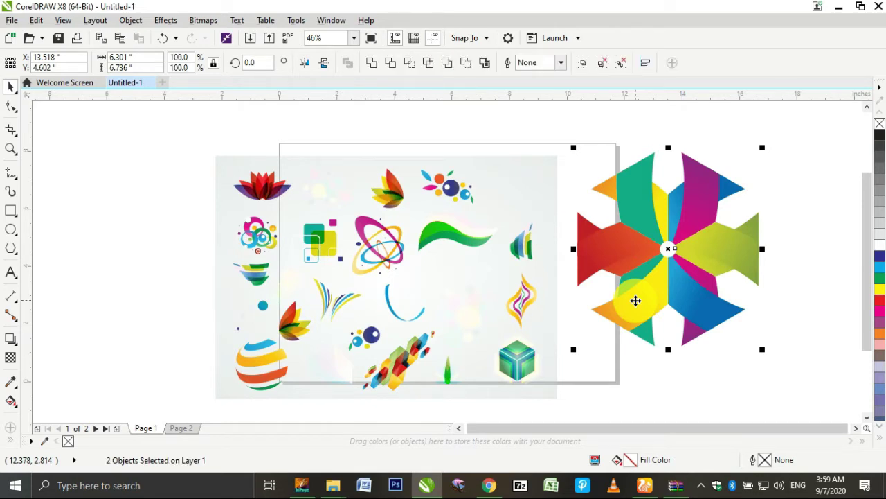
left_click(803, 215)
left_click(691, 213)
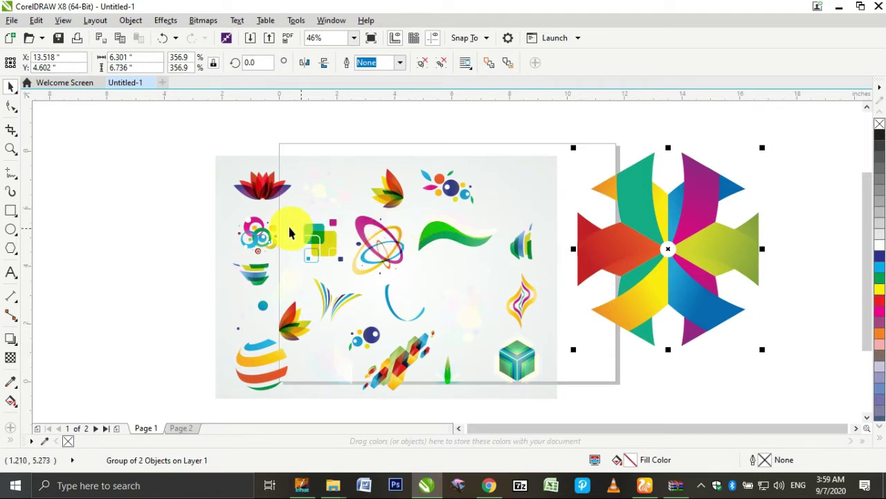
Ungroup the red lotus in the artwork's upper corner down to its individual petals and deselect them
left_click(260, 193)
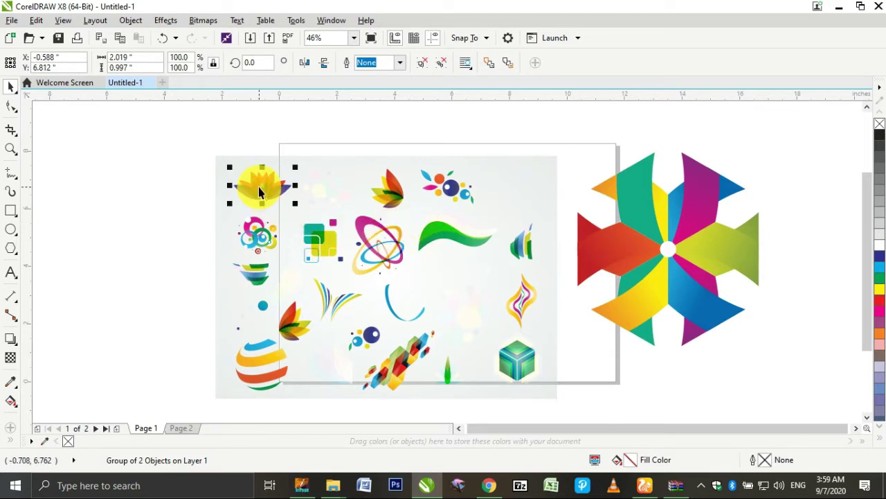
key("ctrl+u")
key("ctrl+u")
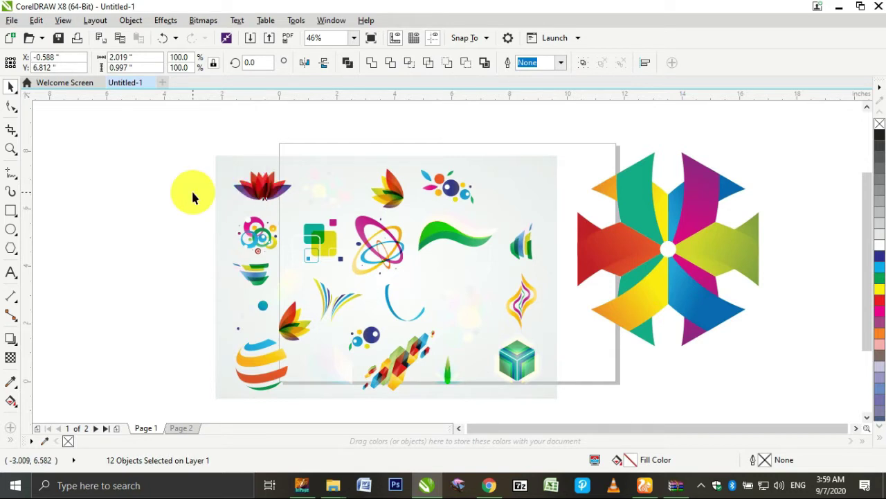
left_click(192, 197)
Pull four petals out of the red lotus and move the yellow and teal rounded squares away from their emblem
left_click_drag(255, 199, 197, 196)
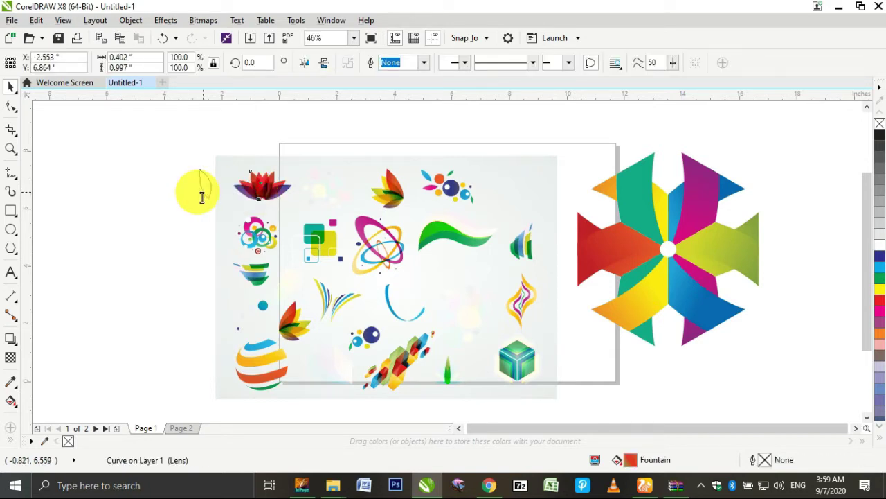
left_click_drag(257, 198, 234, 161)
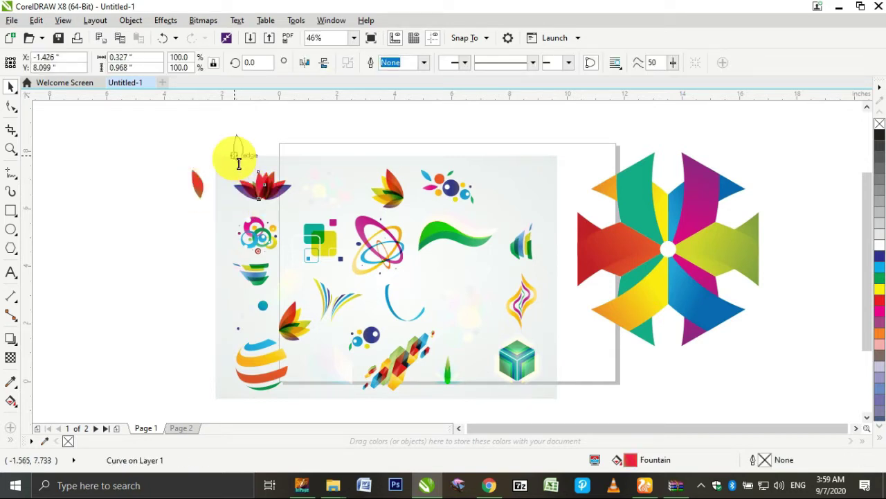
left_click_drag(263, 199, 326, 180)
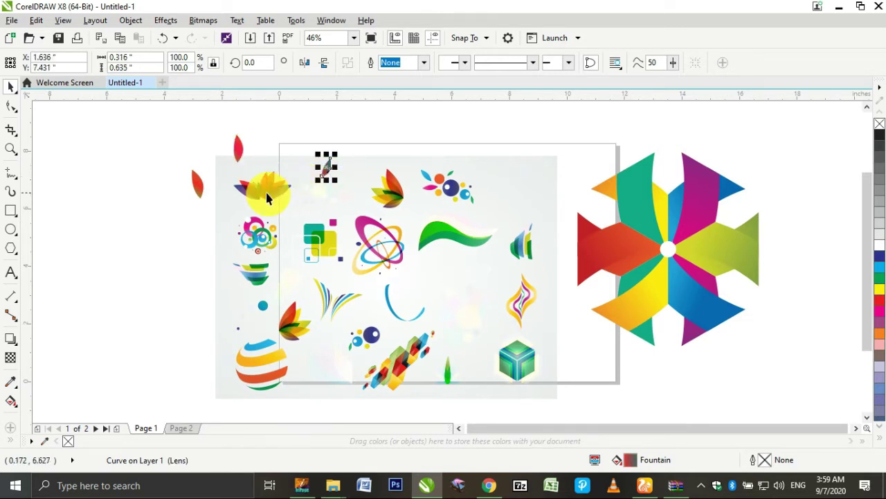
left_click_drag(263, 198, 289, 166)
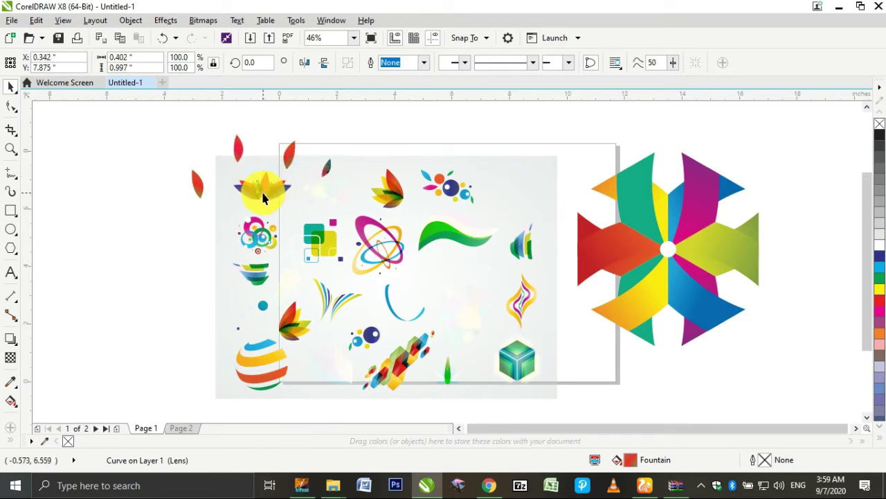
left_click_drag(263, 198, 381, 159)
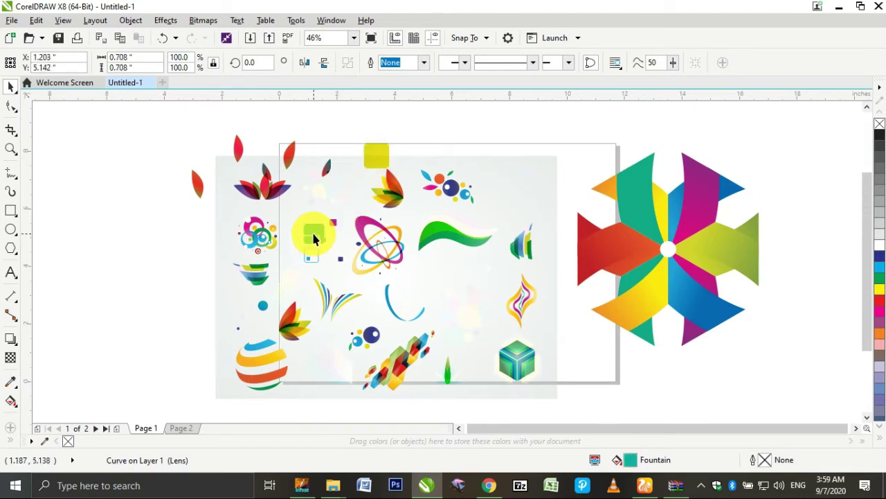
left_click_drag(313, 239, 326, 196)
Ungroup the enlarged star completely and move one red-orange piece out of it onto the artwork sheet
left_click(600, 262)
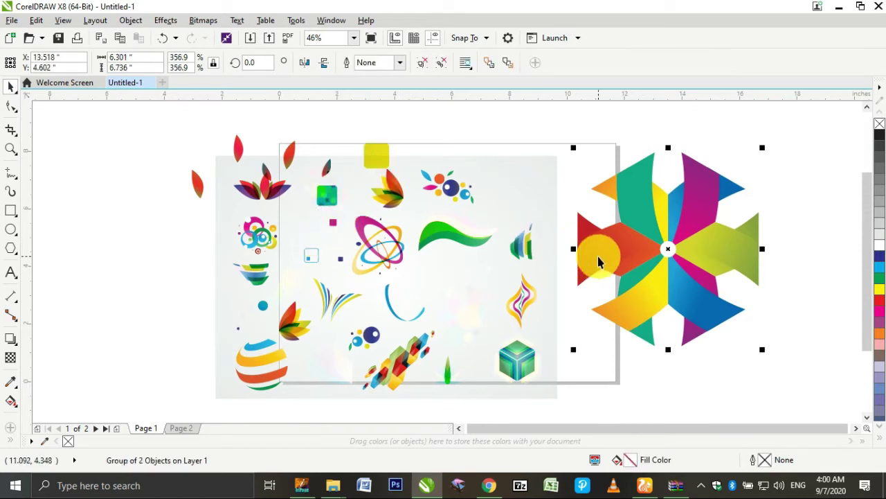
key("ctrl+u")
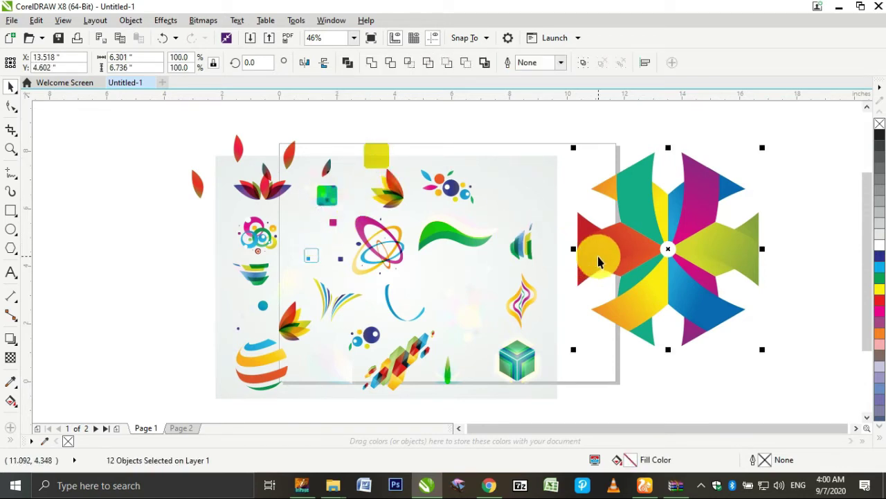
left_click(595, 239)
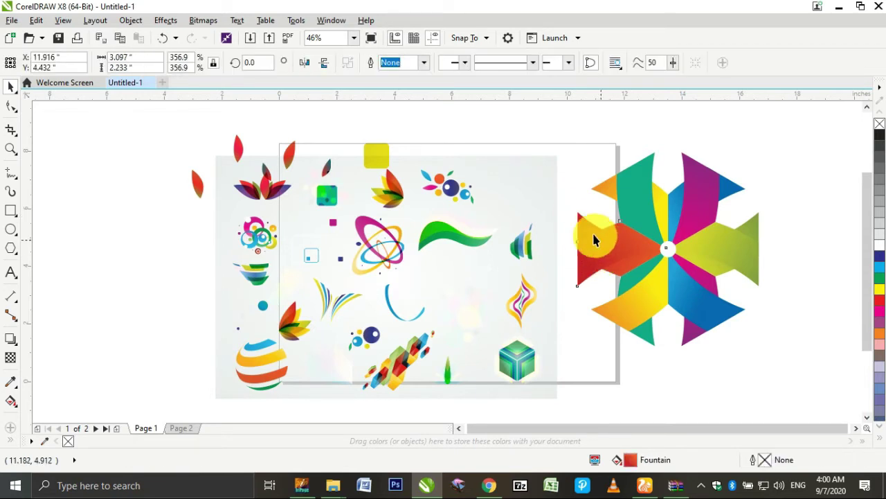
left_click_drag(594, 240, 543, 201)
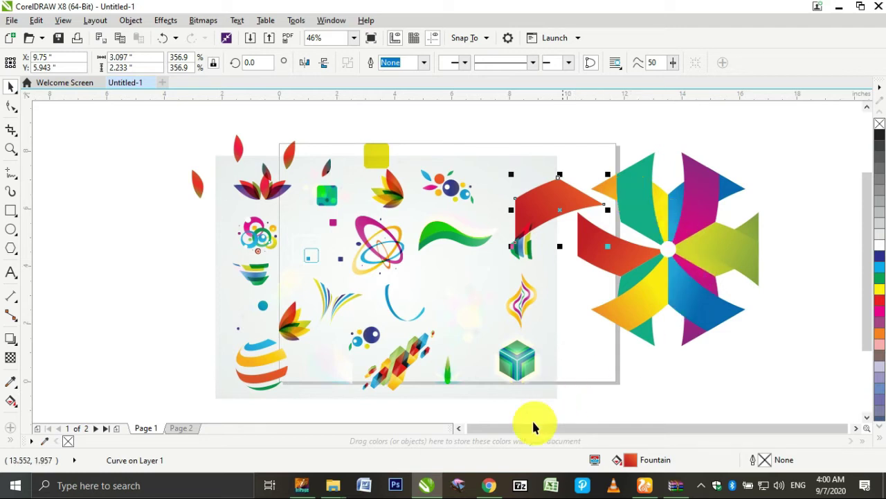
Switch to the YouTube page in Chrome and search for "akash info tech"
left_click(493, 485)
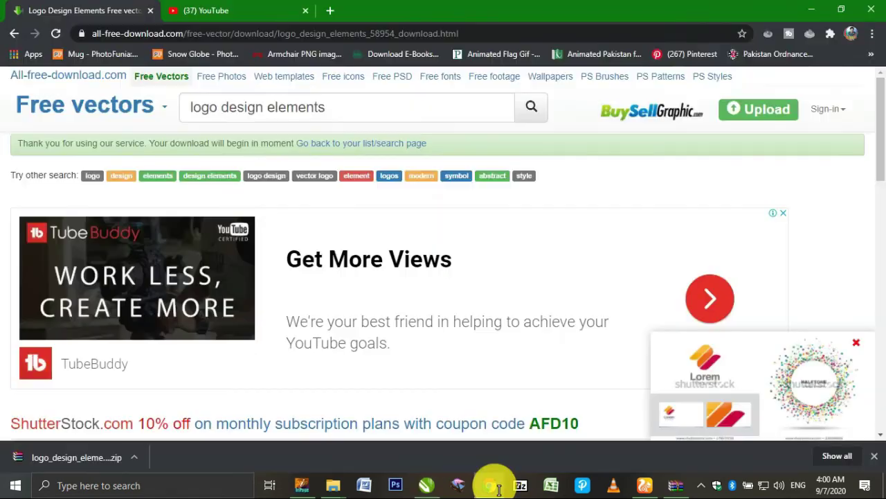
left_click(239, 12)
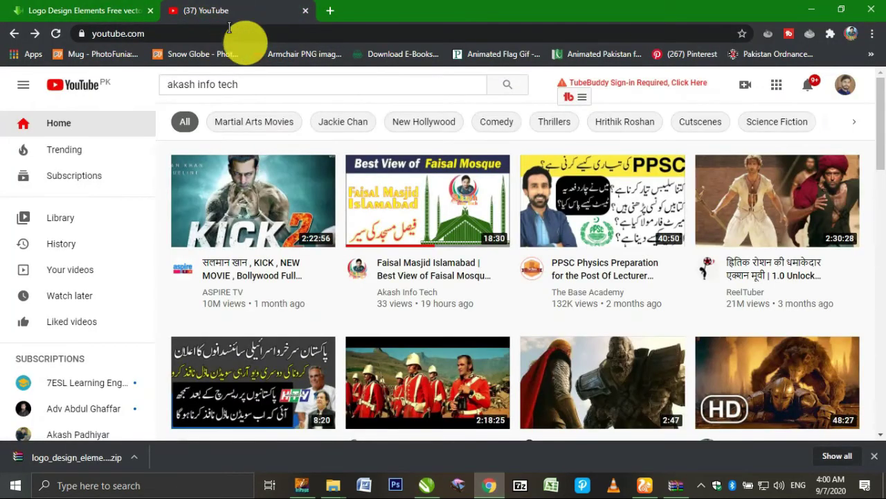
left_click(257, 83)
key("Return")
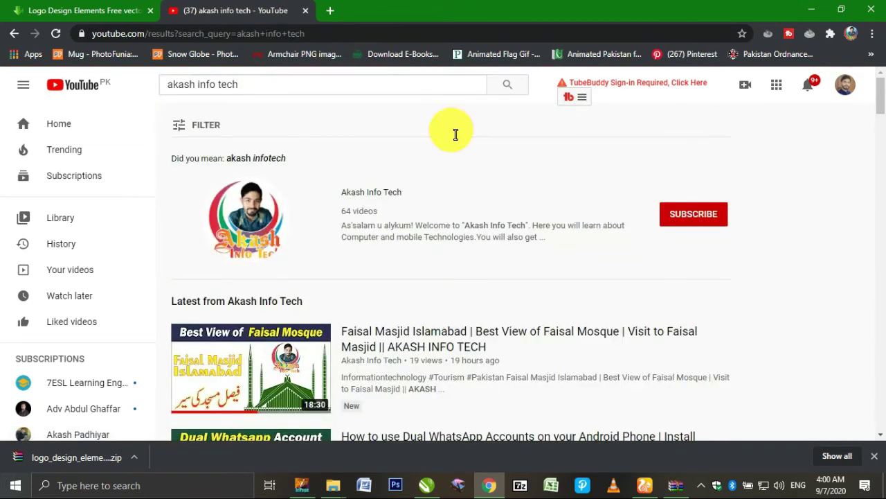
Subscribe to the Akash Info Tech channel and set its notifications to All
left_click(668, 208)
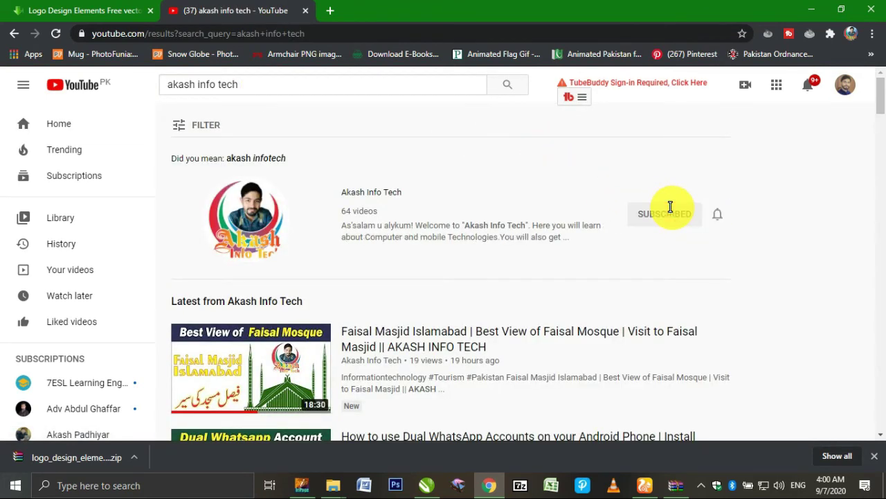
left_click(718, 215)
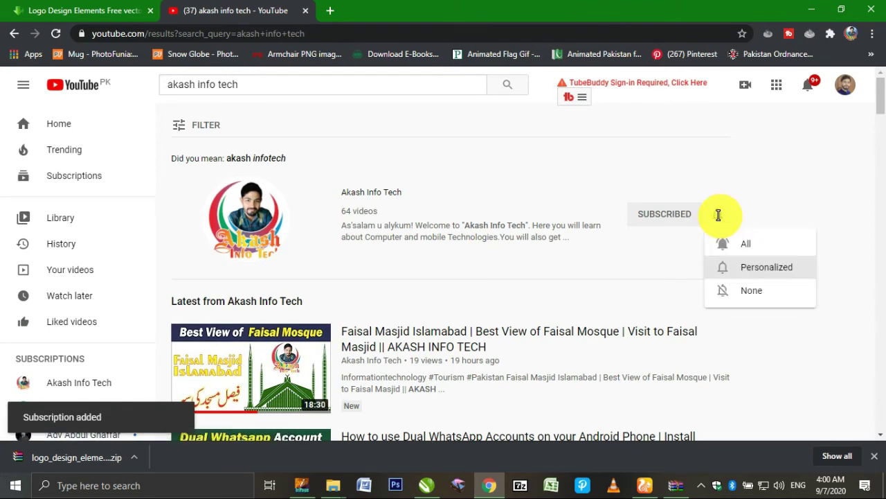
left_click(739, 244)
scroll(739, 243, "down", 5)
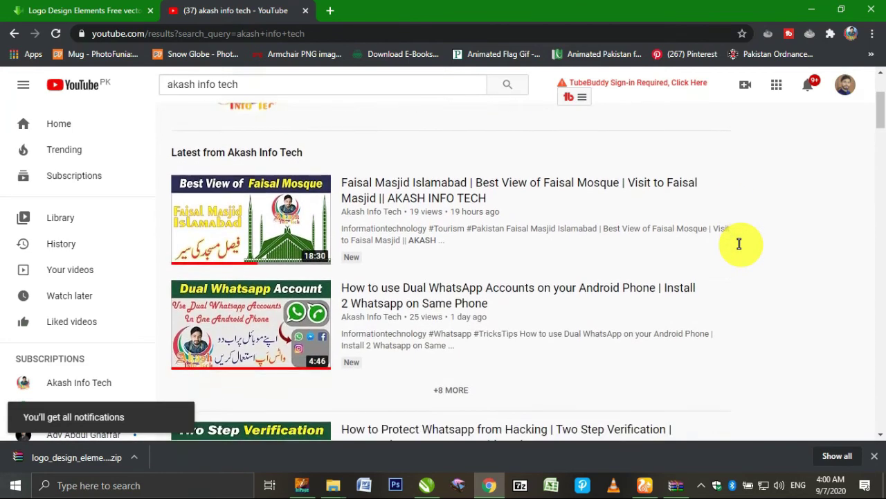
scroll(738, 244, "down", 3)
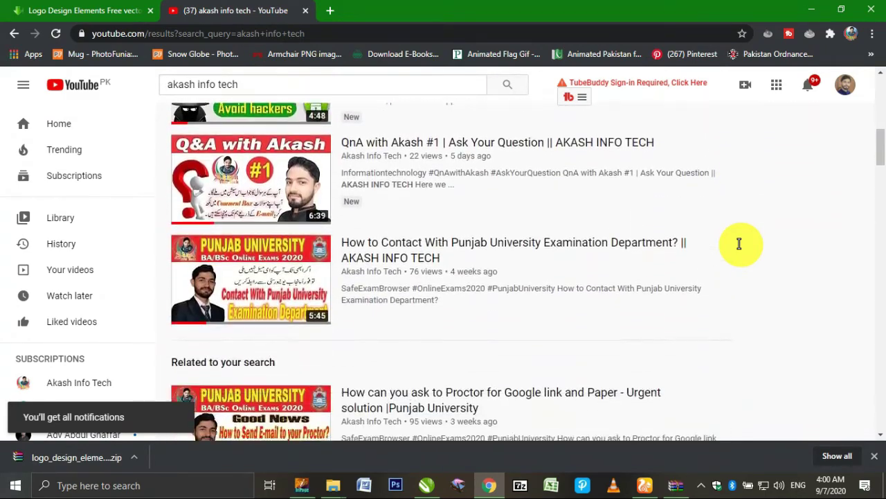